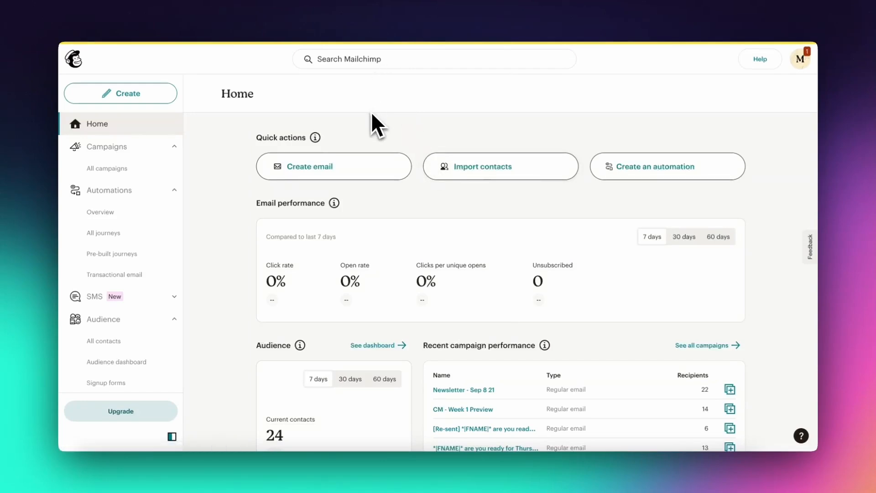
Create a new embedded signup form named "Blog Subscription Newsletter" and begin building it.
click(108, 384)
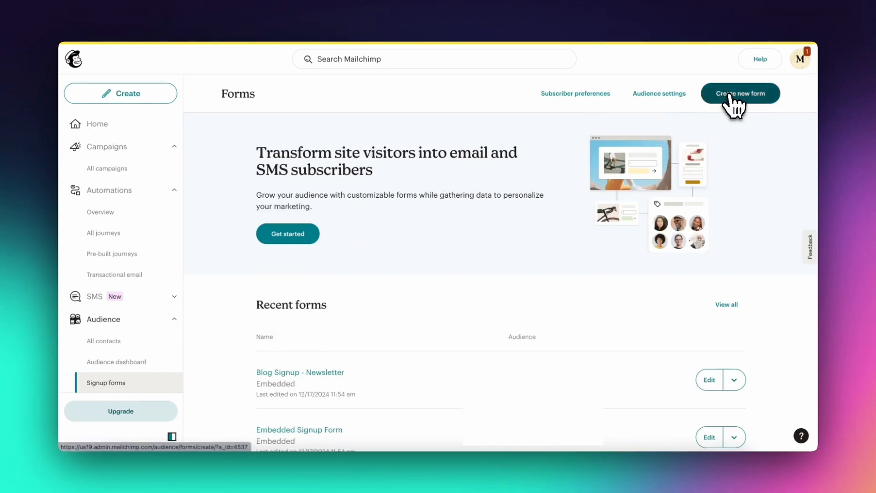
click(733, 97)
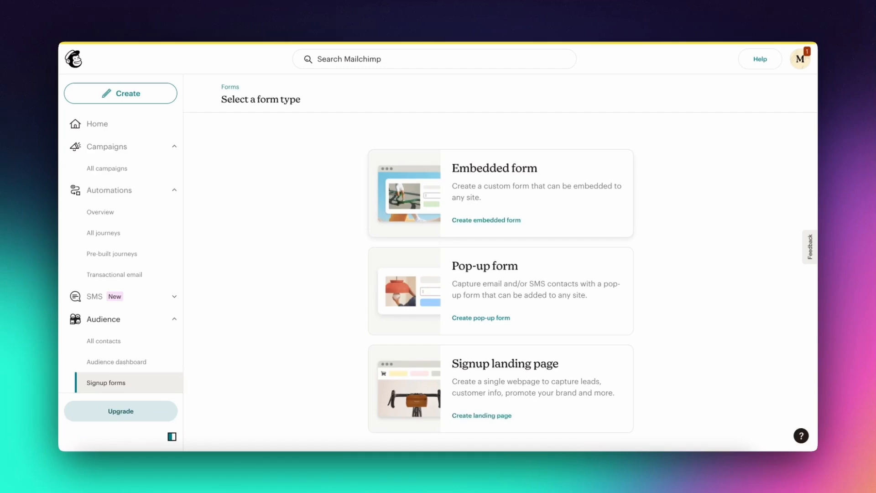
click(478, 189)
click(474, 180)
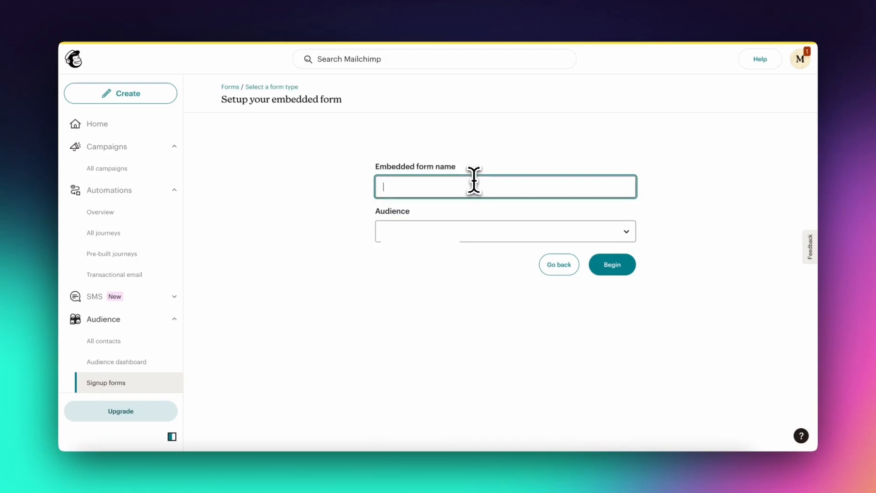
text(Blog Su)
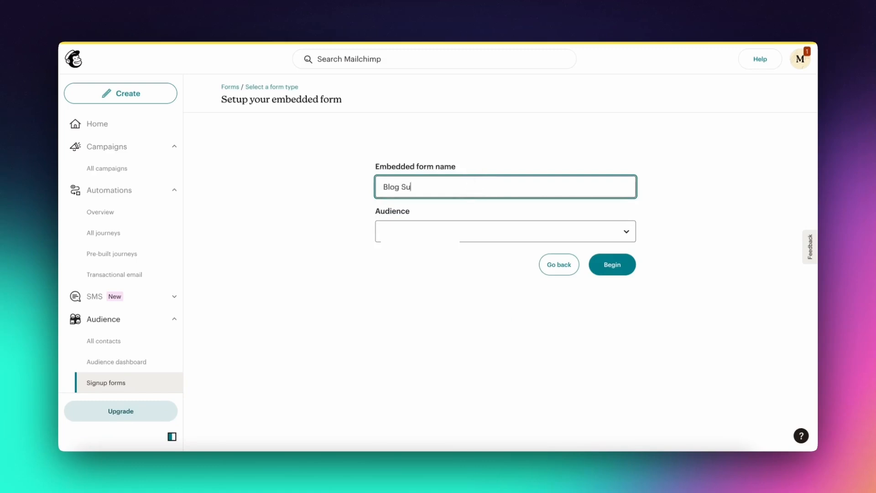
text(bscription Newsletter)
click(348, 227)
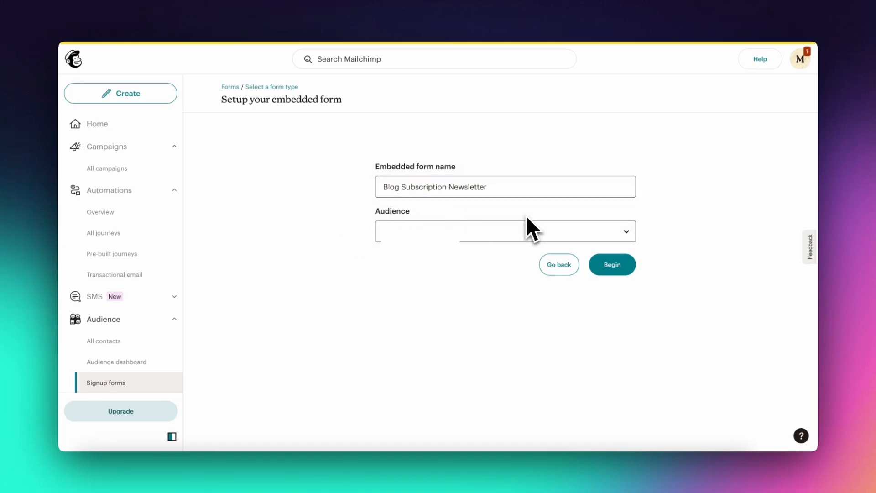
click(611, 266)
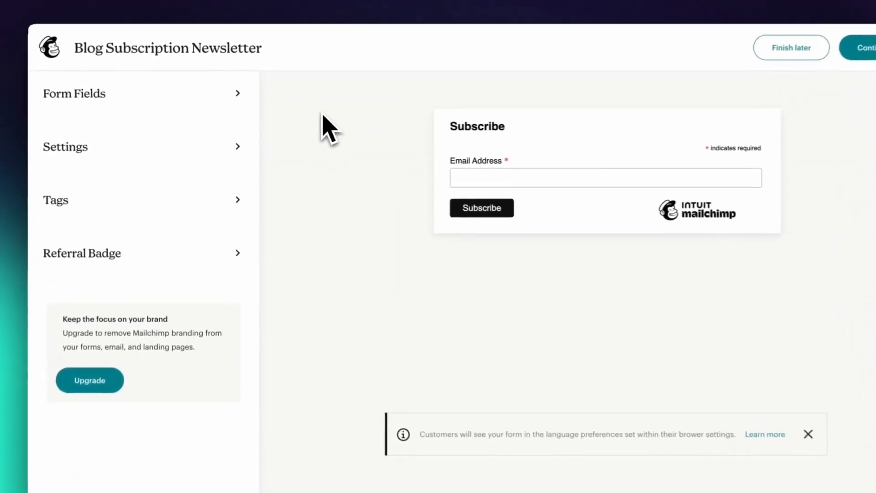
Enable the First name form field and place it above the Email address field.
click(237, 111)
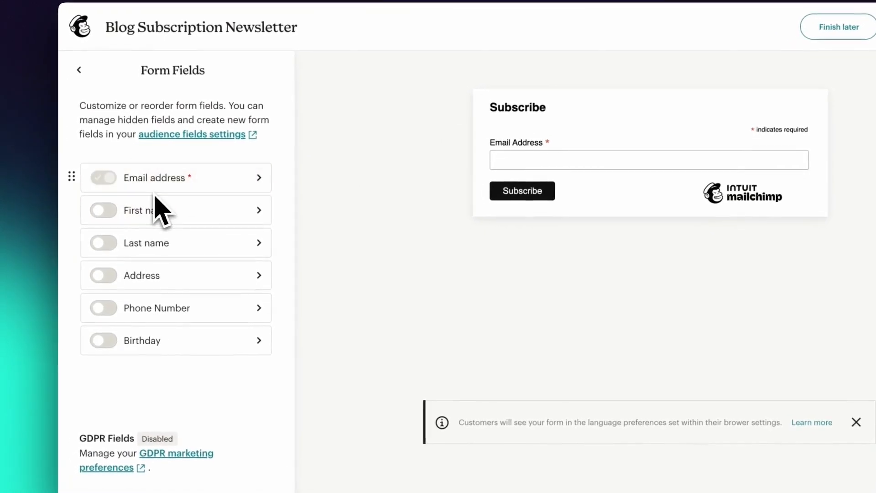
click(108, 211)
drag(102, 209, 79, 178)
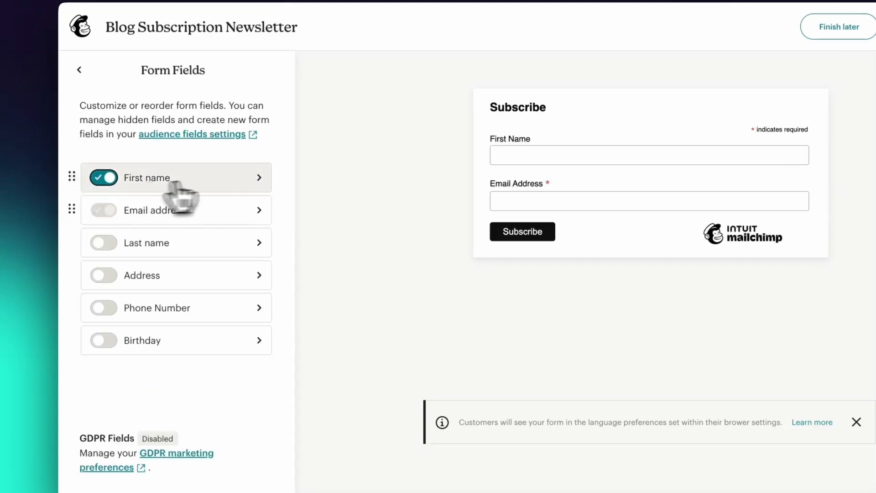
Set the First name field as required.
click(259, 179)
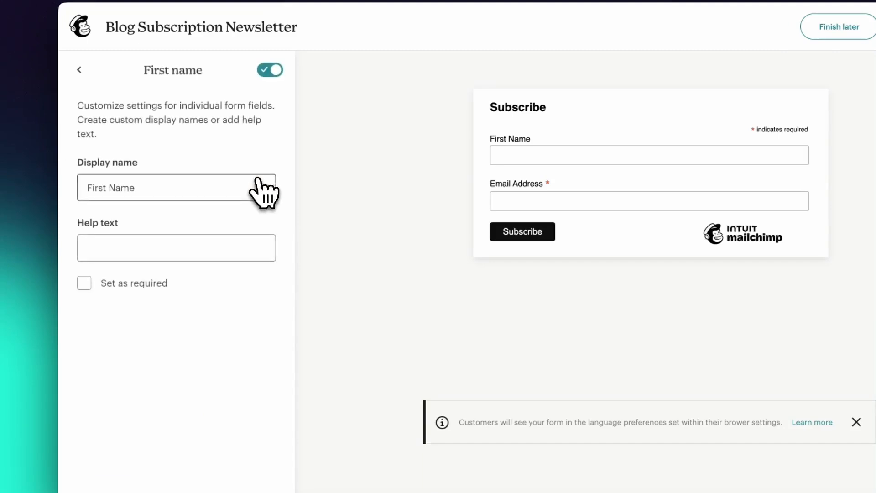
click(84, 284)
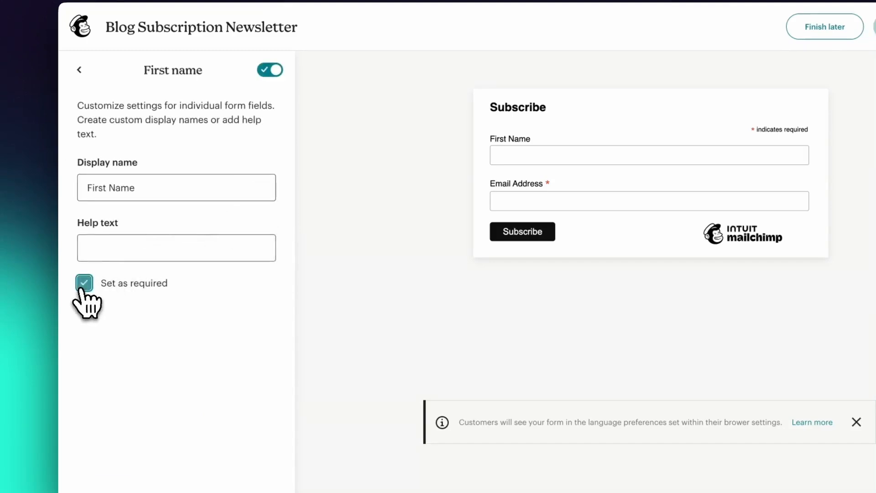
Try the help text "Help text here" on the First name field and clear it again.
click(123, 248)
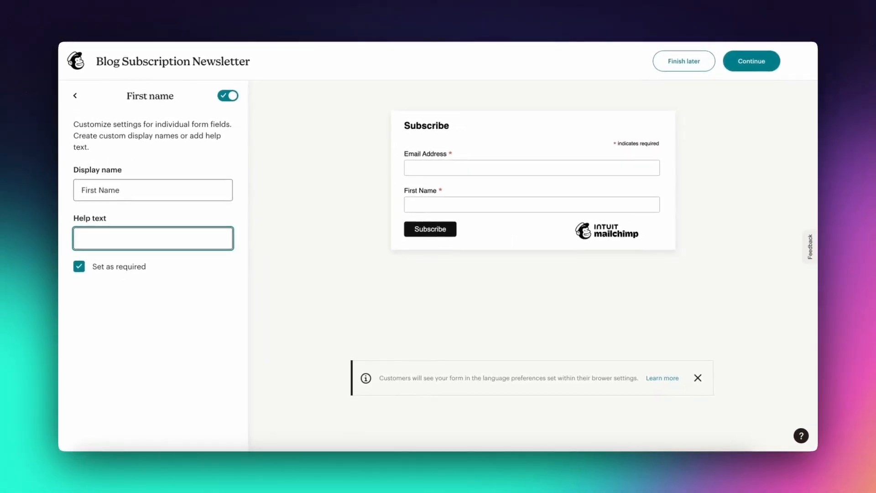
text(Help tex)
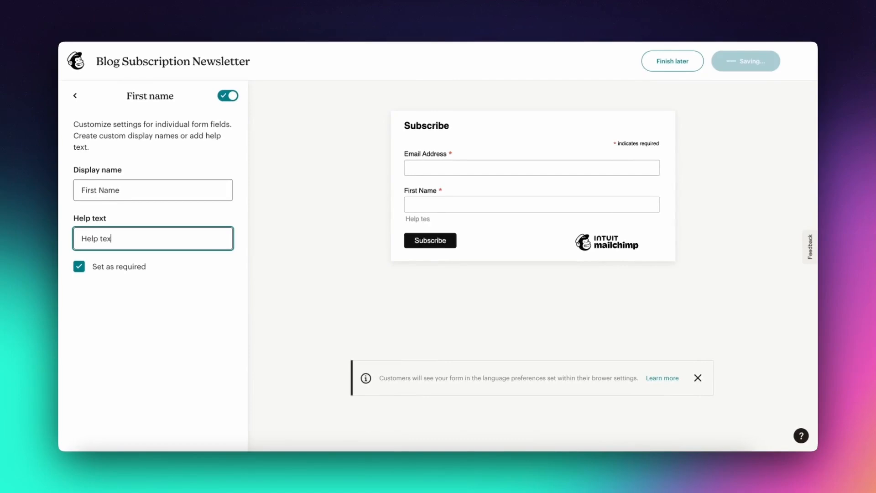
text(t here)
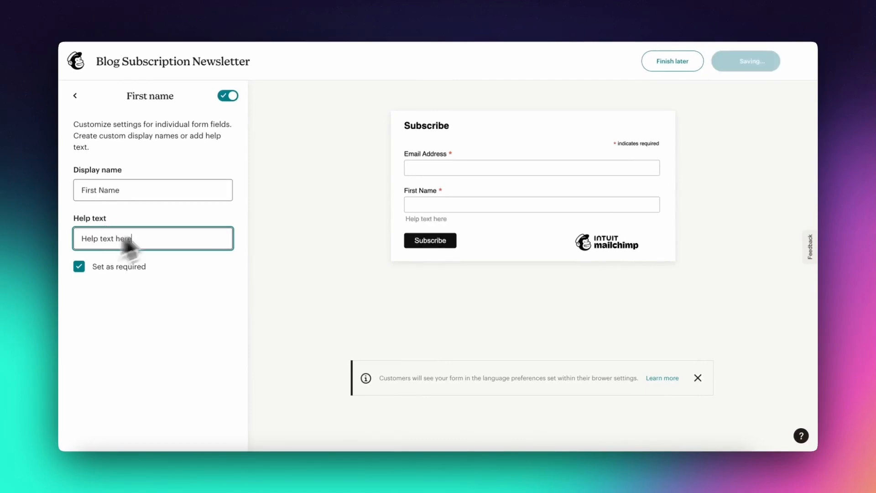
triple_click(204, 231)
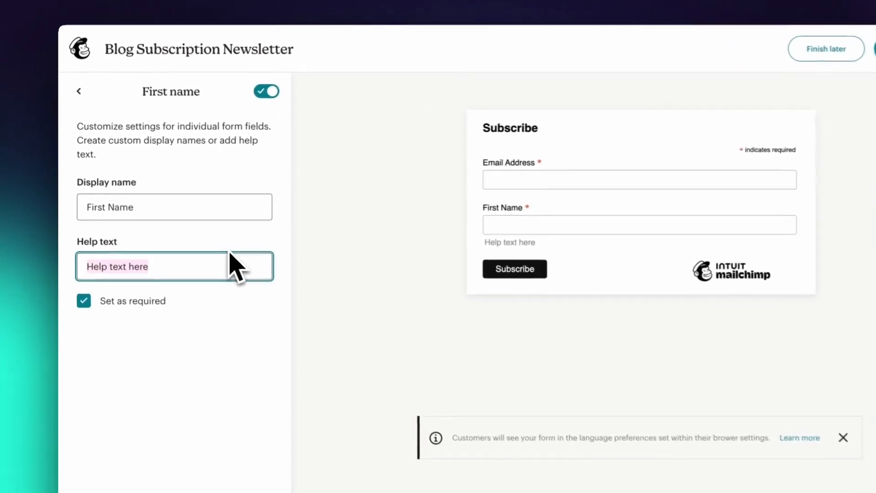
key(BackSpace)
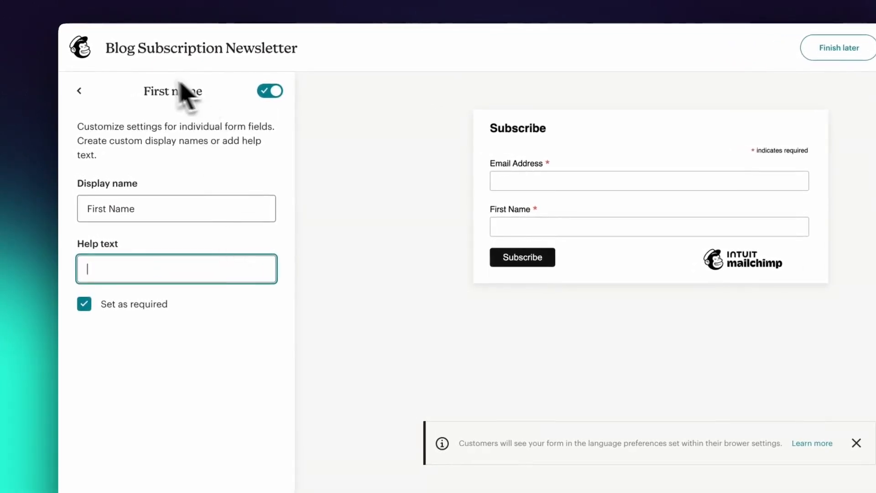
Reorder the form fields so First name comes before Email address, and return to the form's main options.
click(79, 91)
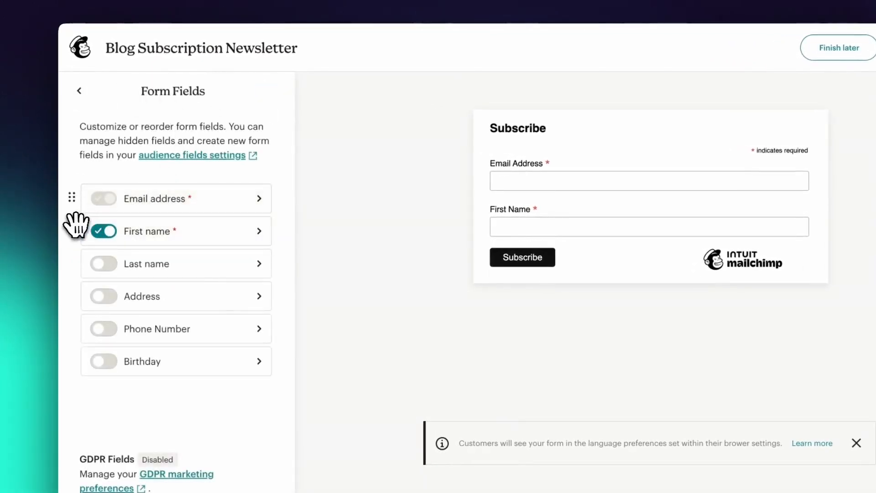
drag(76, 224, 70, 188)
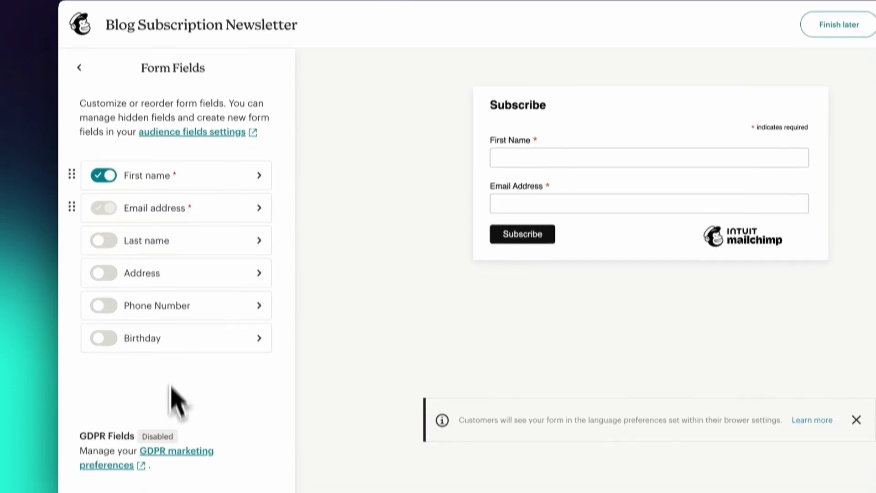
click(79, 67)
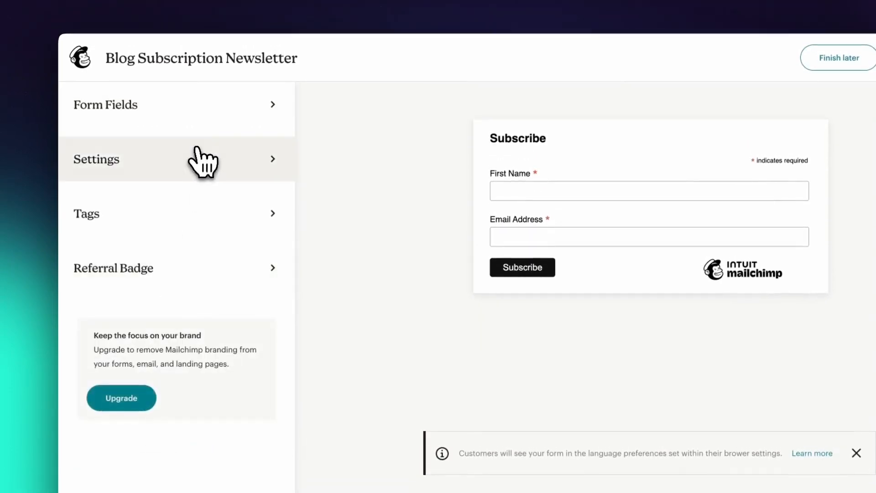
Turn off the form title in the form's settings.
click(203, 162)
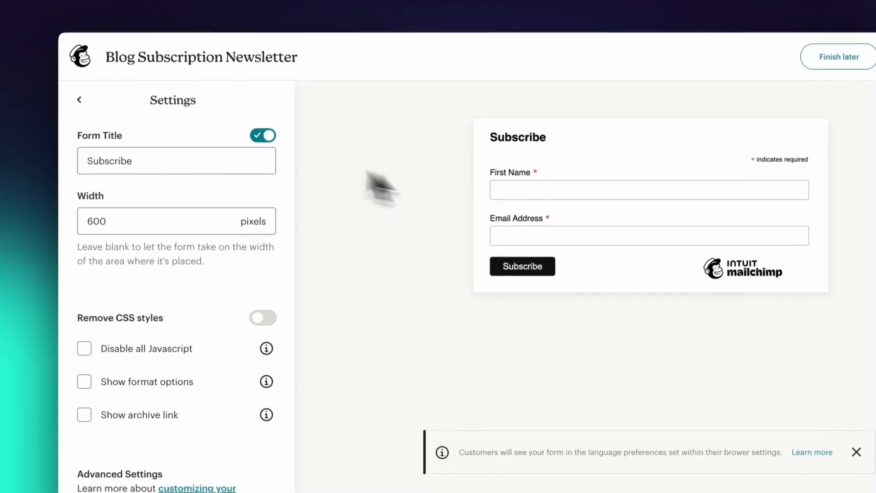
click(262, 136)
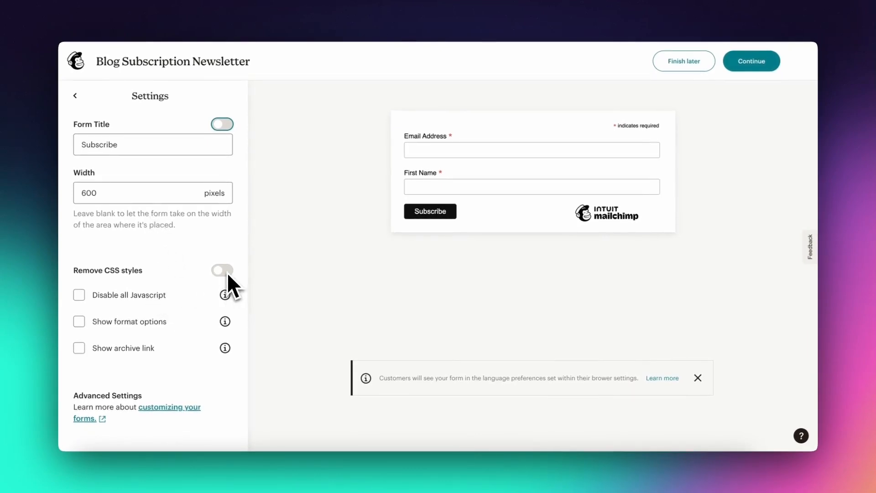
click(75, 96)
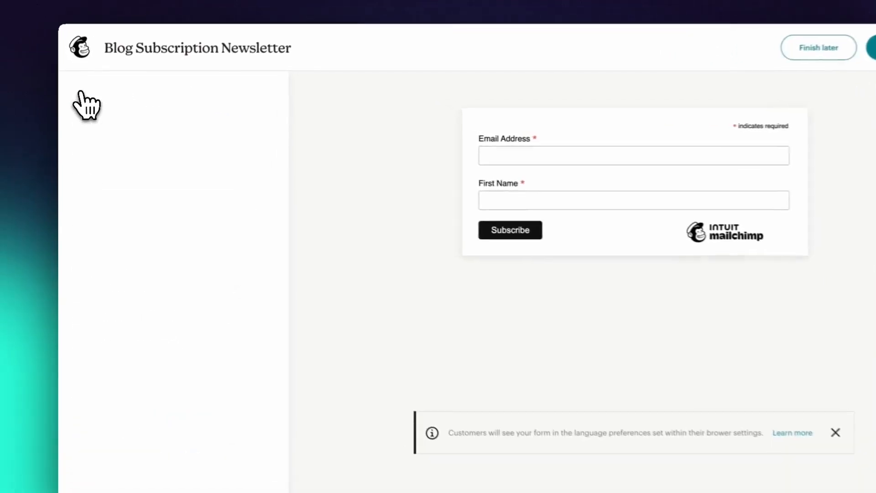
Apply the tags Blog_Signup and Newsletter_Weekly to contacts who respond to the form.
click(228, 201)
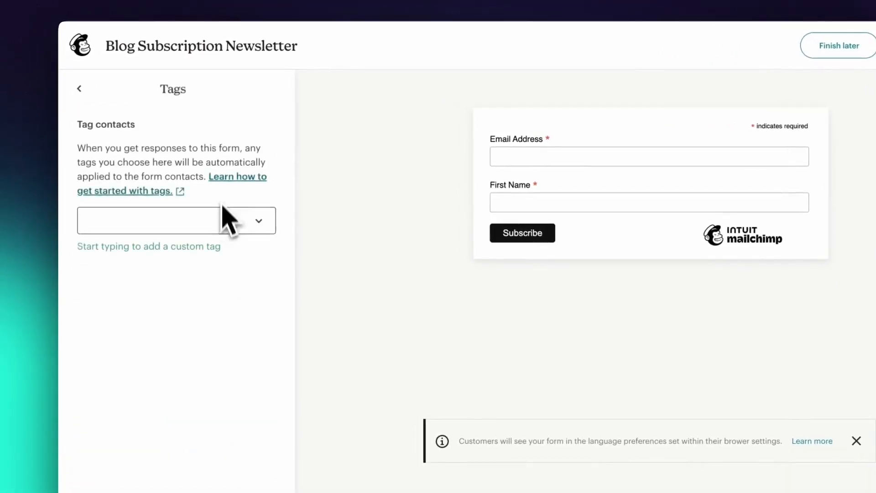
click(157, 223)
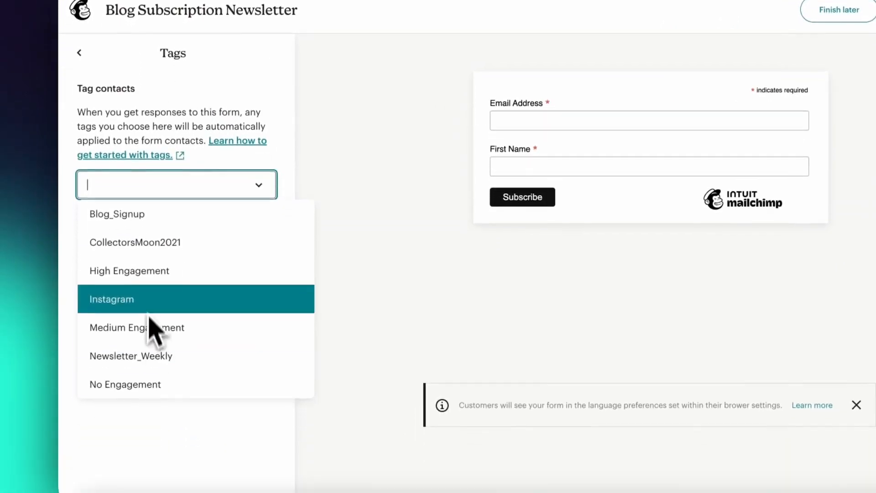
click(152, 215)
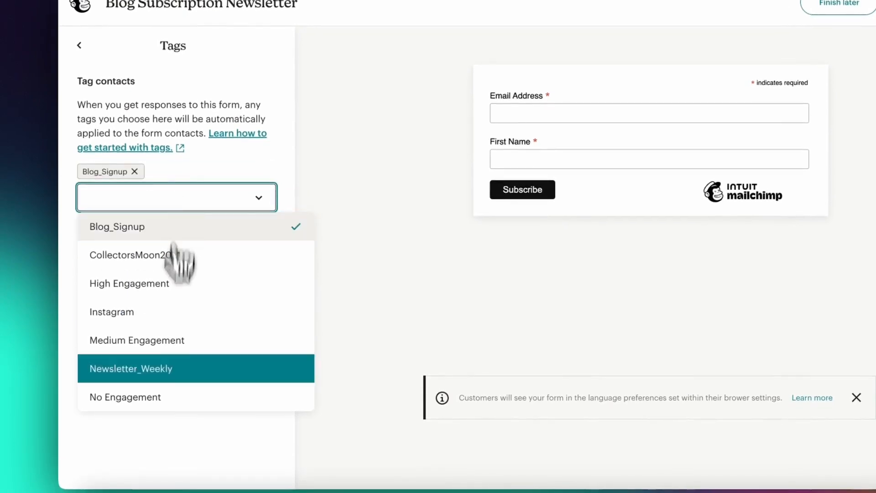
click(158, 372)
click(280, 167)
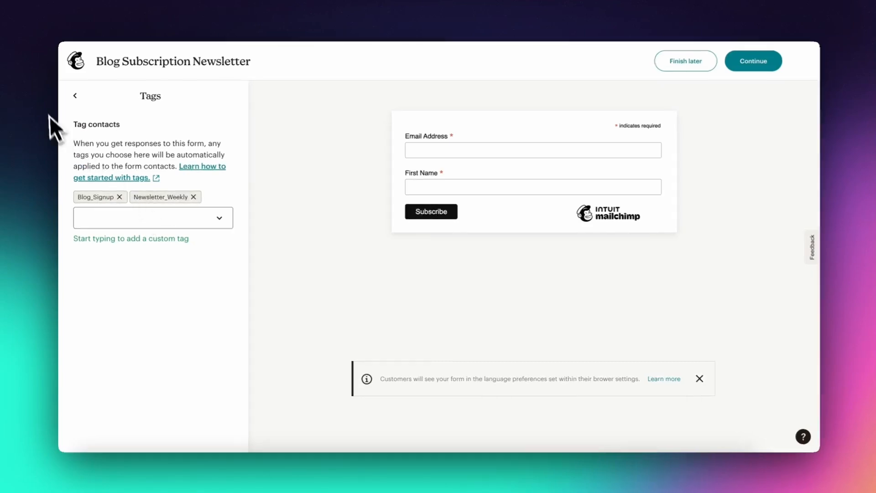
click(75, 95)
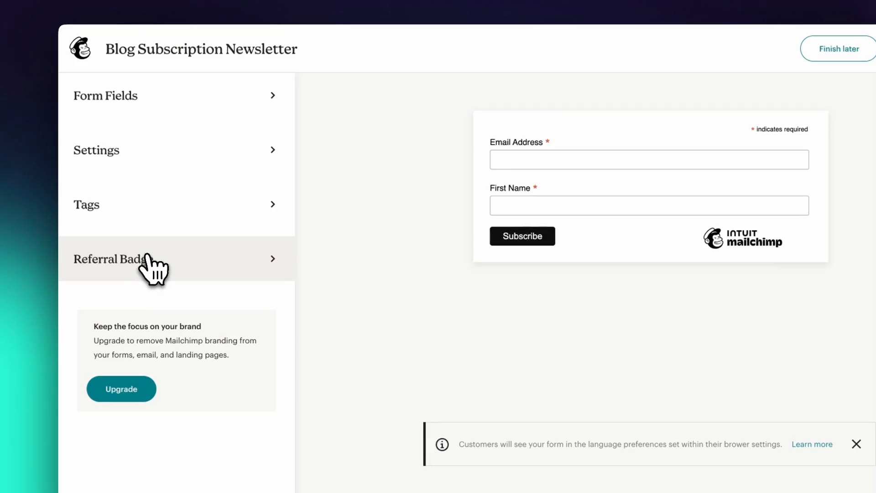
Check the form's Referral Badge options and continue on from the form builder.
click(155, 265)
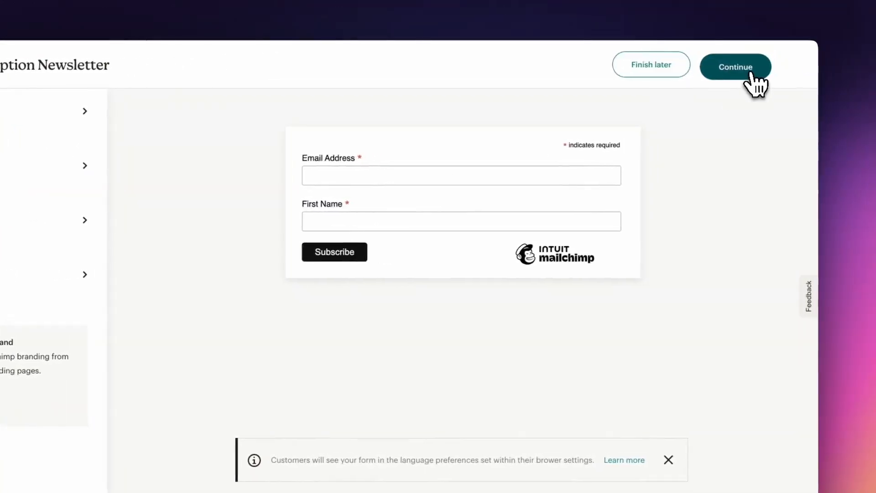
click(730, 72)
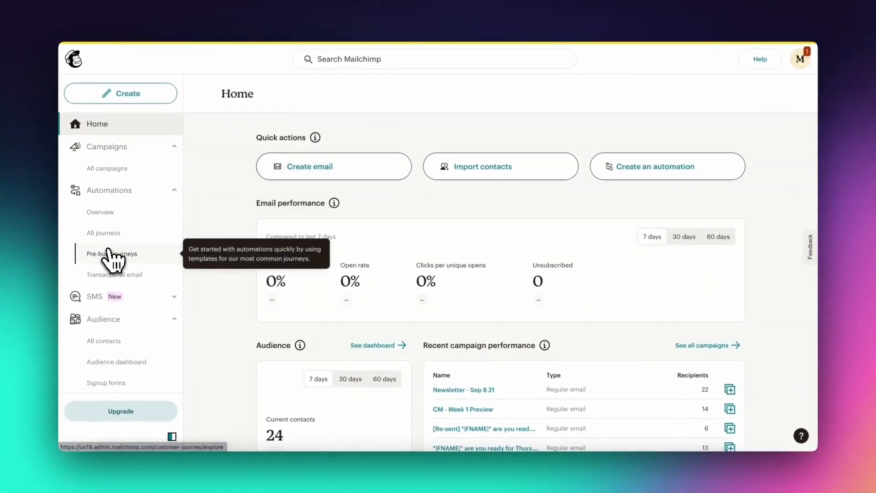
Build a customer journey from scratch named "Blog Newsletter Welcome" and start building it.
click(110, 254)
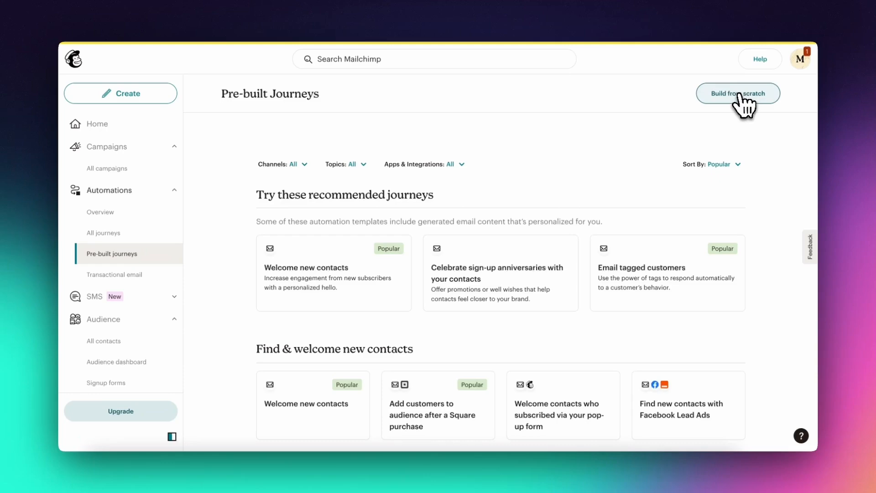
click(738, 94)
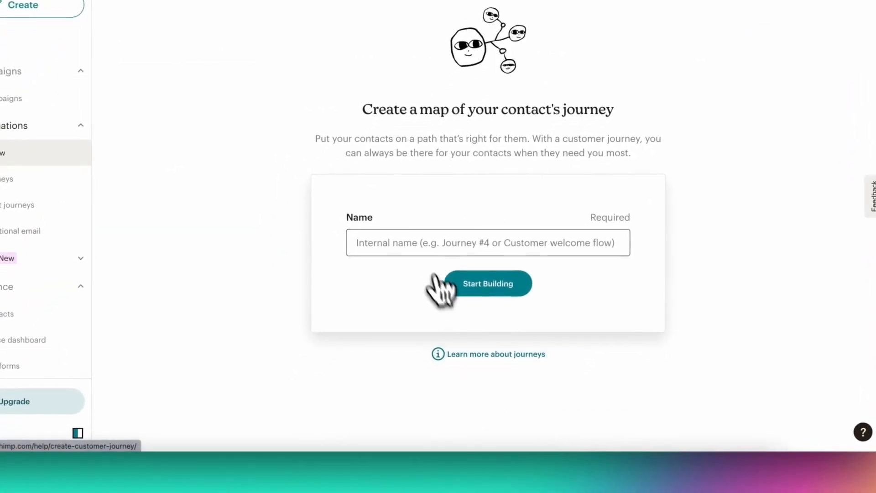
click(406, 240)
text(Blog Newslett)
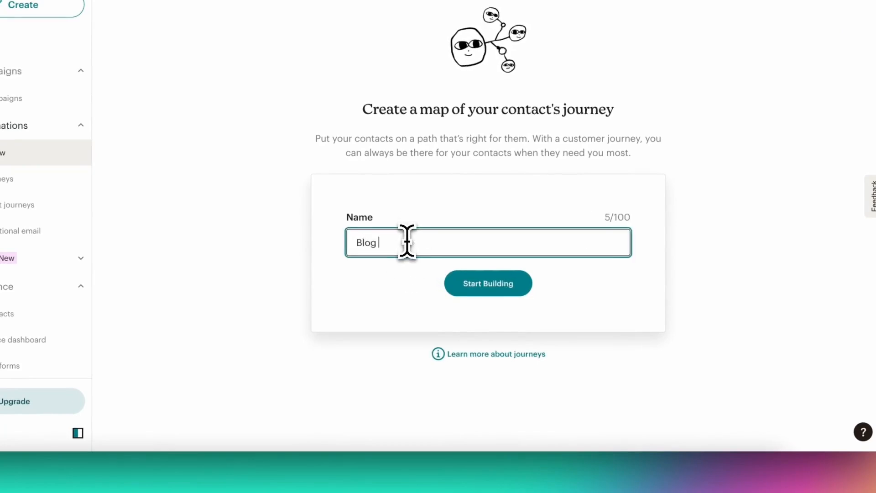
text(er W)
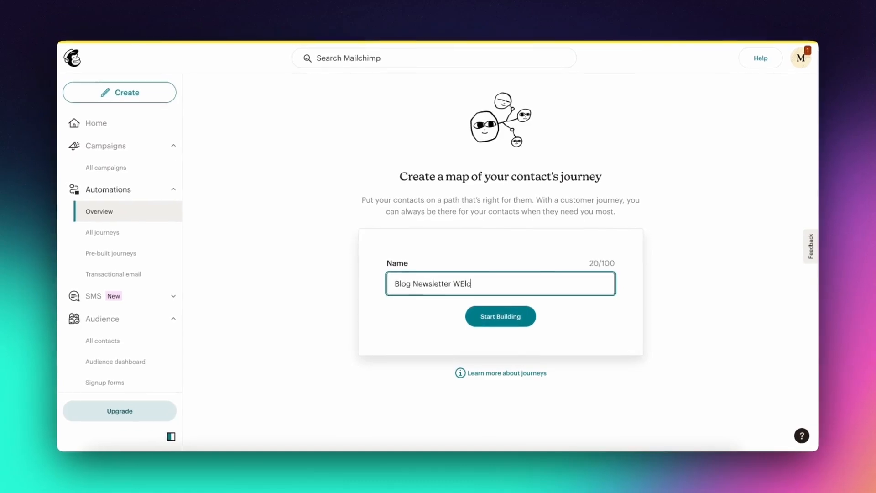
text(elco)
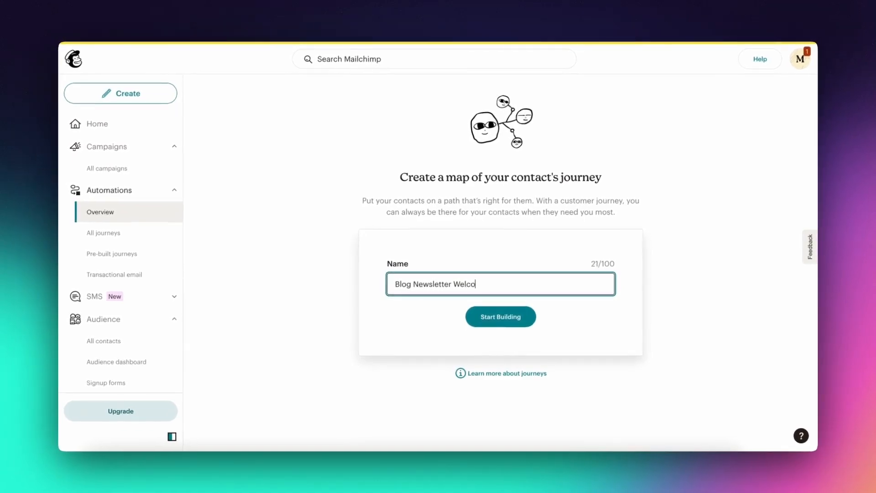
text(me)
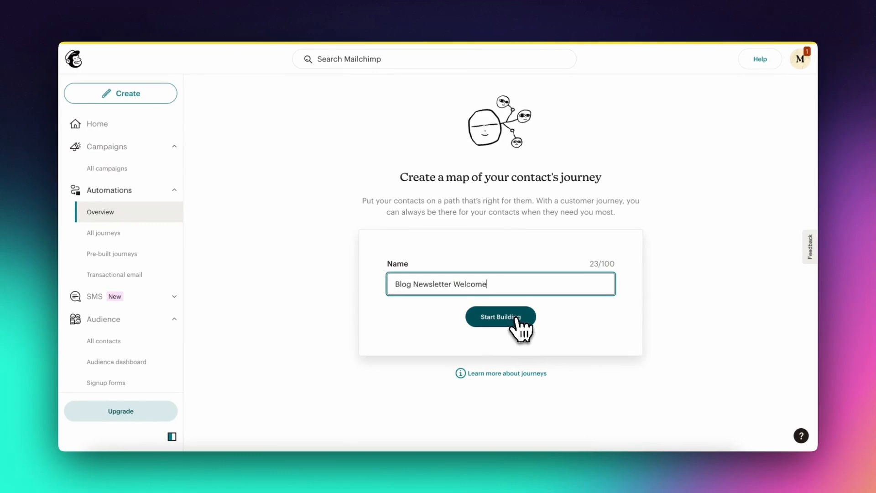
click(517, 320)
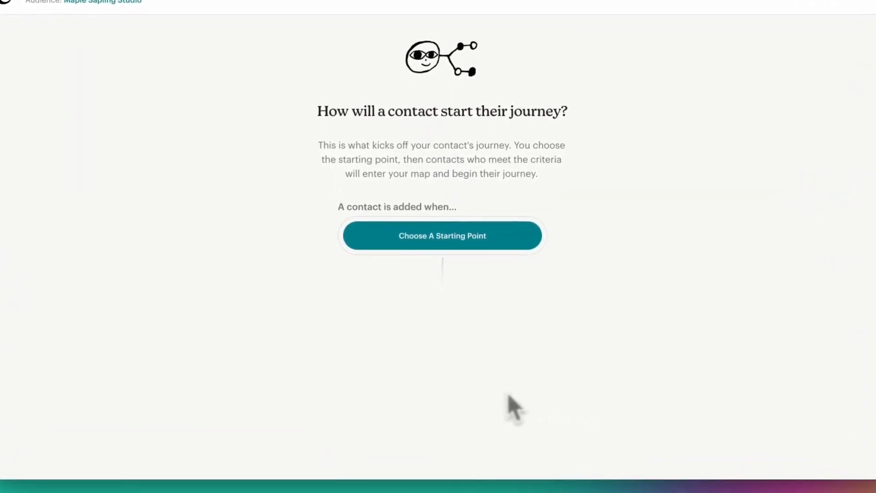
Set the journey's starting point to Tag added with the tag Blog_Signup and save it.
click(461, 242)
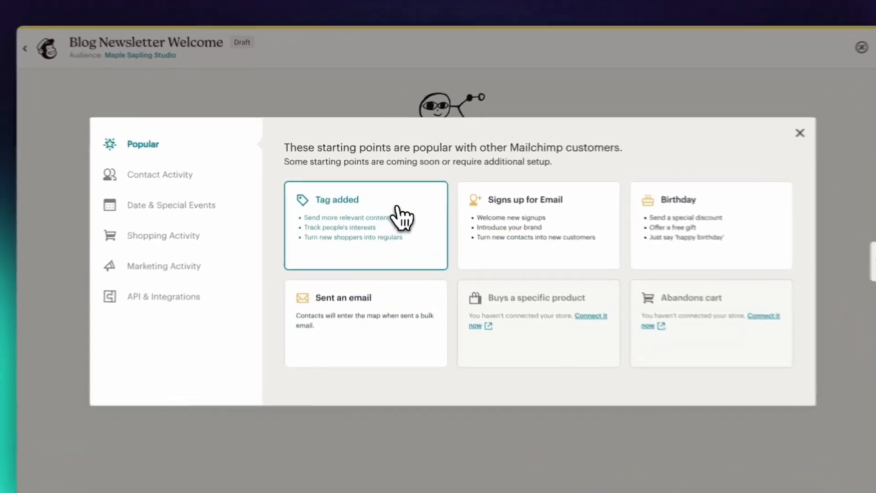
click(390, 207)
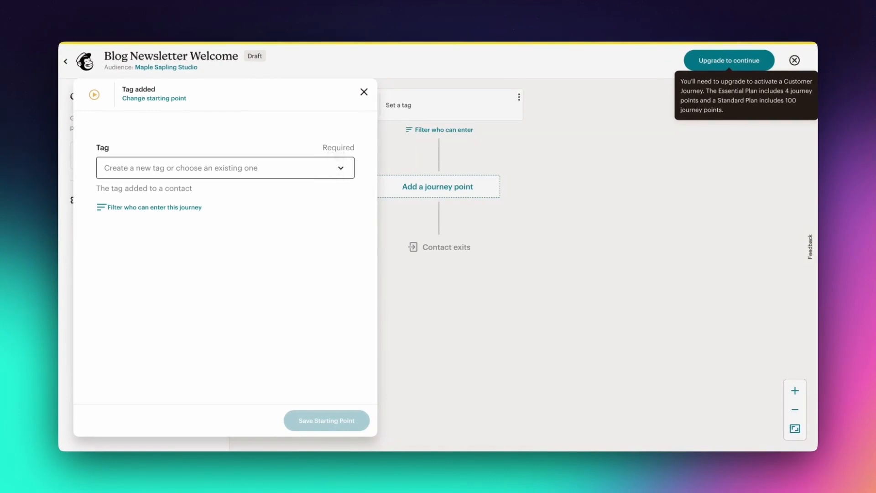
click(343, 168)
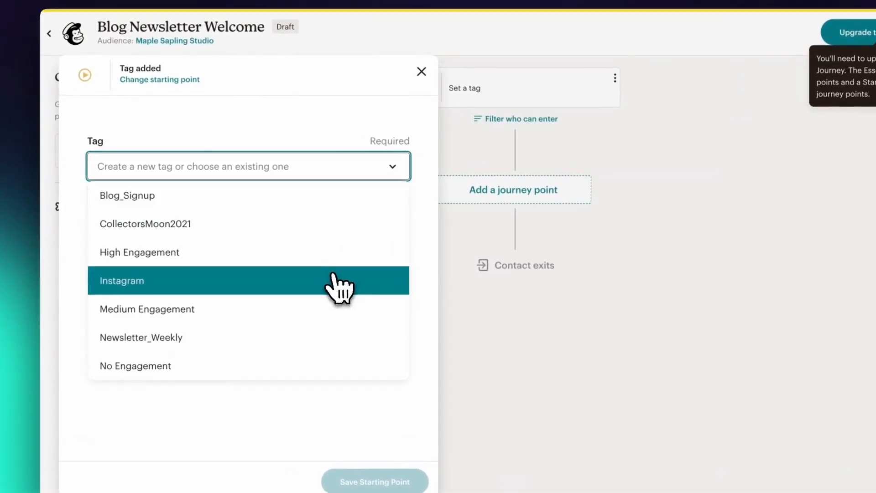
click(254, 195)
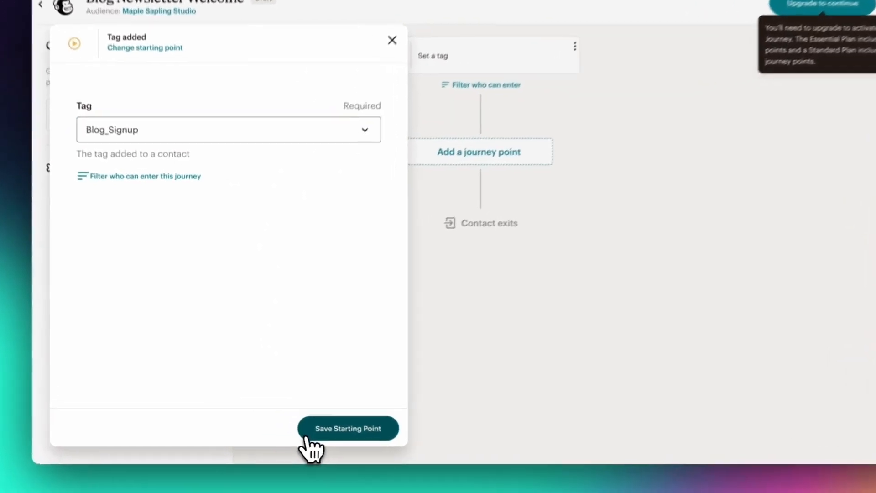
click(307, 436)
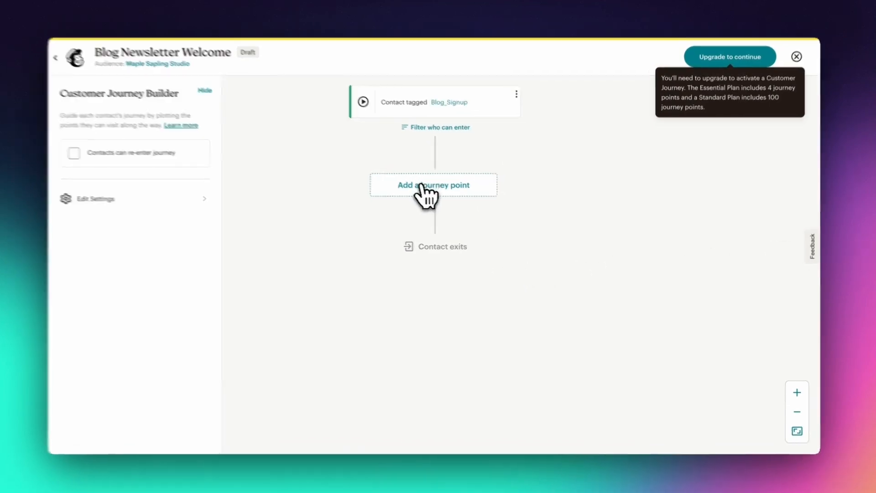
Add a Send email point to the journey and review the sending-day options in its schedule.
click(425, 186)
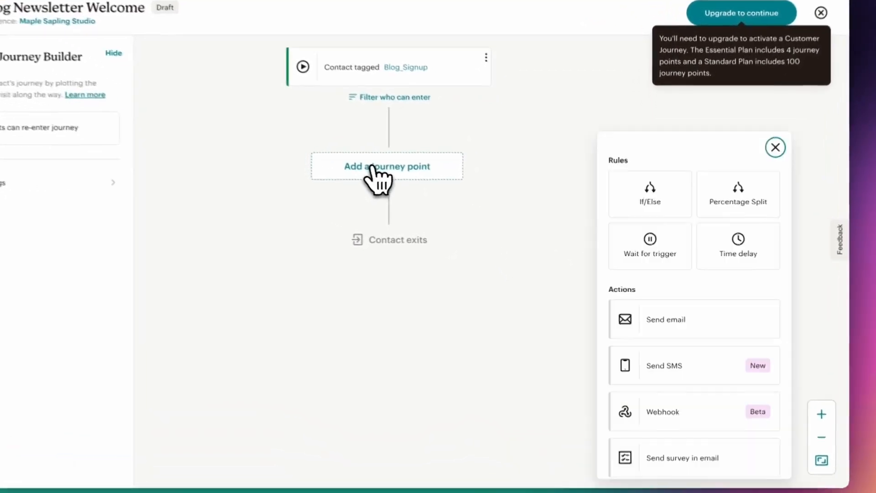
click(685, 312)
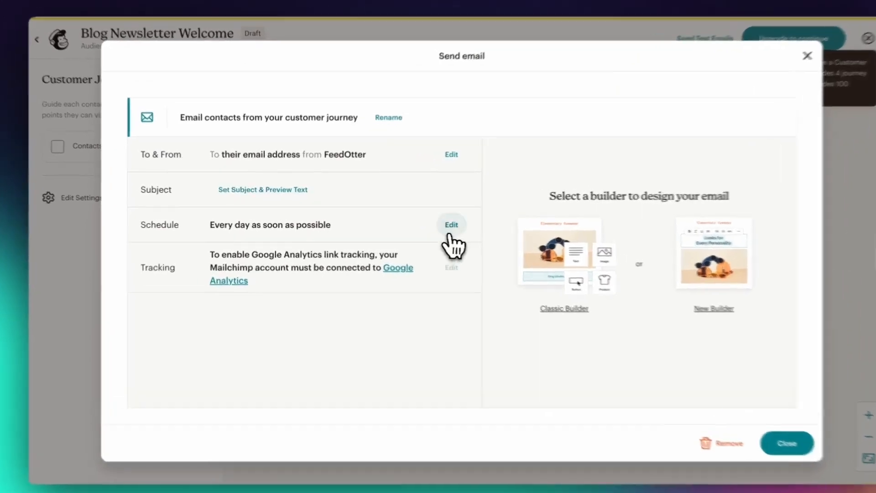
click(429, 223)
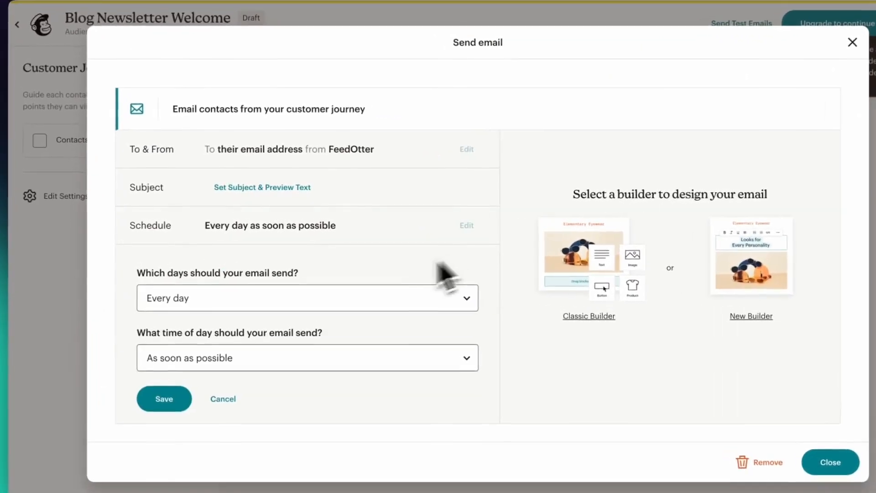
click(325, 300)
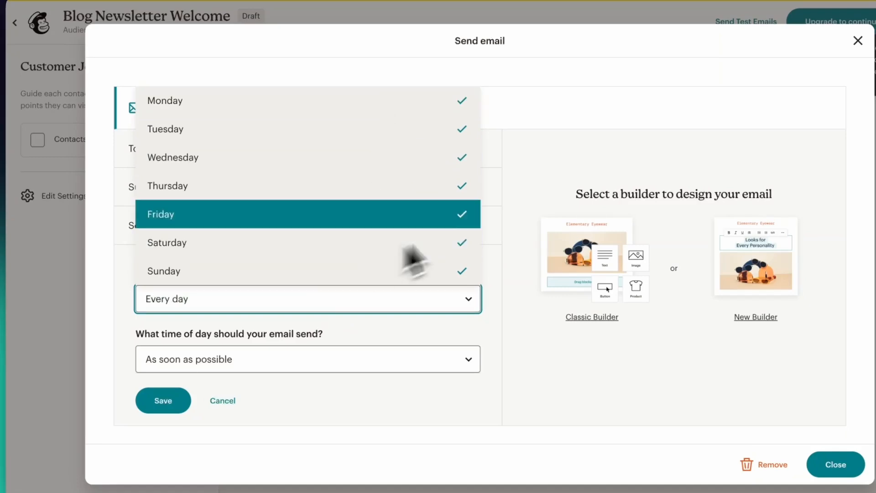
click(516, 203)
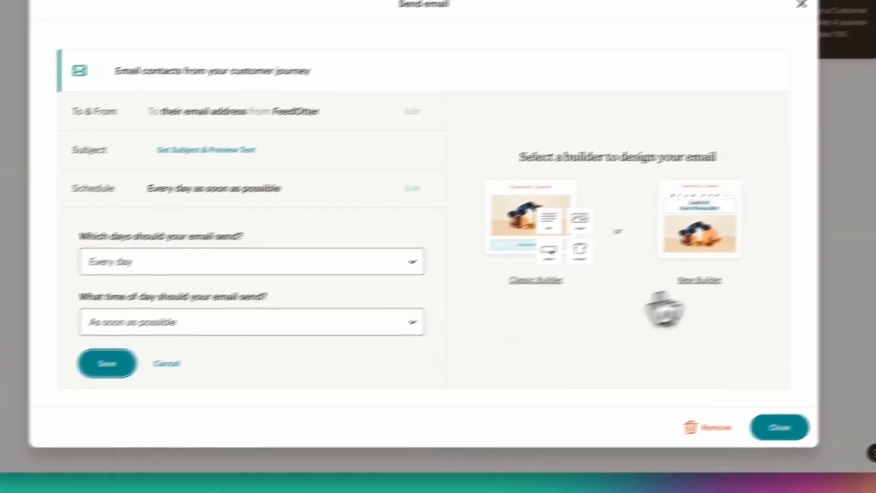
Start designing the email in the New Builder with the Minimal template from the basic layouts.
click(756, 259)
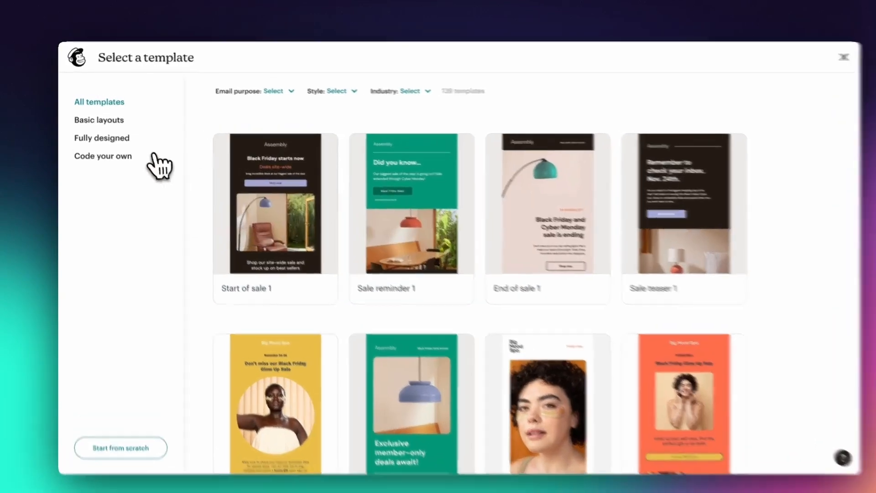
click(96, 116)
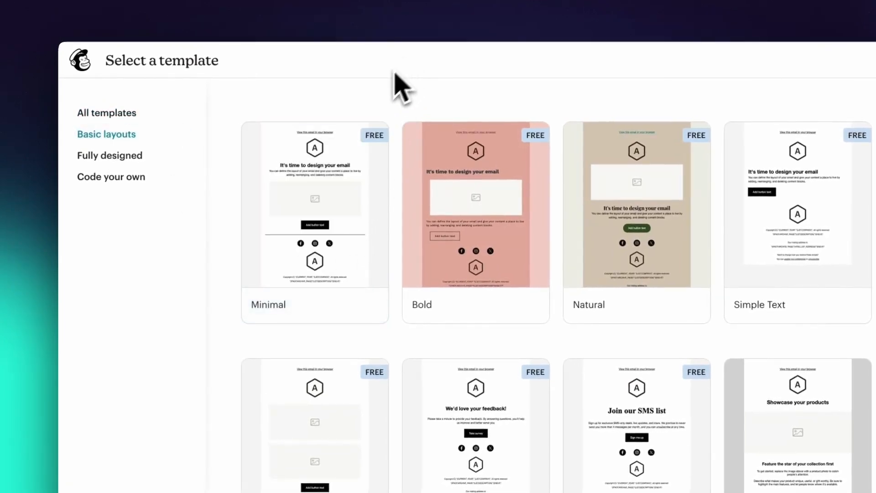
mouse_move(333, 125)
click(313, 208)
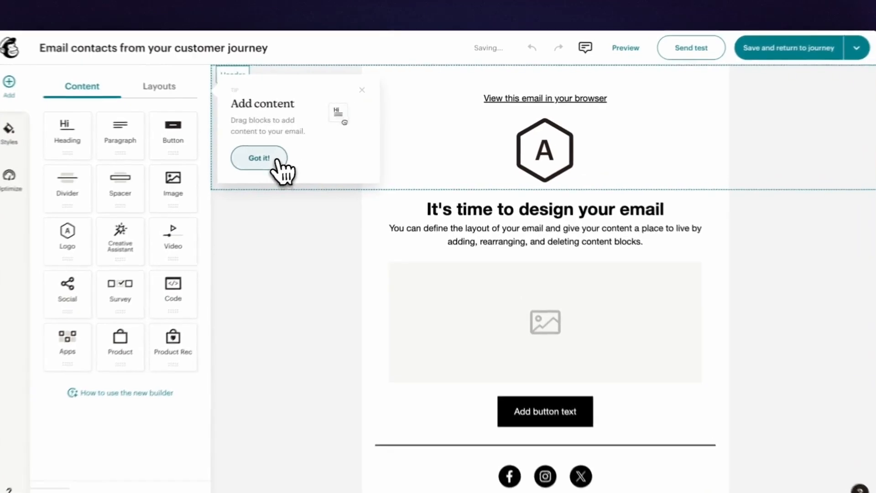
Dismiss the content tip and replace the email's heading with "Welcome to our newsletter".
click(289, 151)
click(555, 199)
triple_click(555, 199)
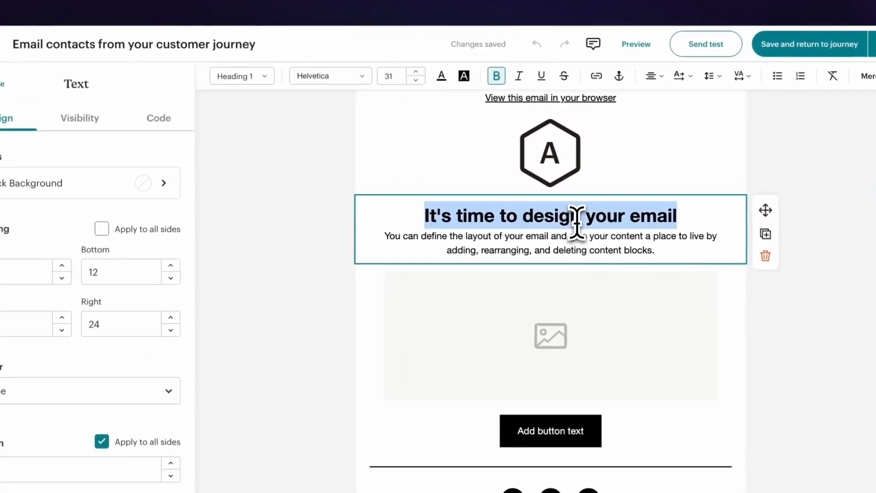
text(Welcome to our new)
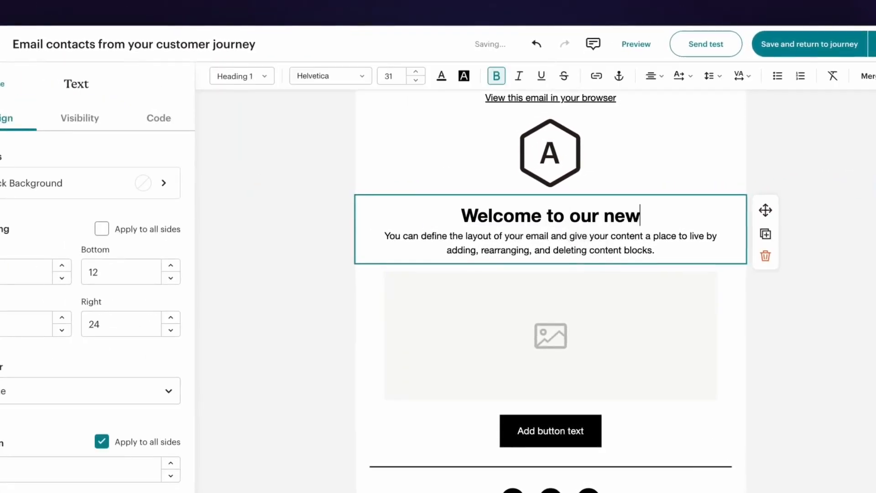
text(sletter)
Replace the paragraph under the heading with "We're so happy to have you here." and save the email, returning to the journey.
click(569, 235)
triple_click(569, 233)
text(We')
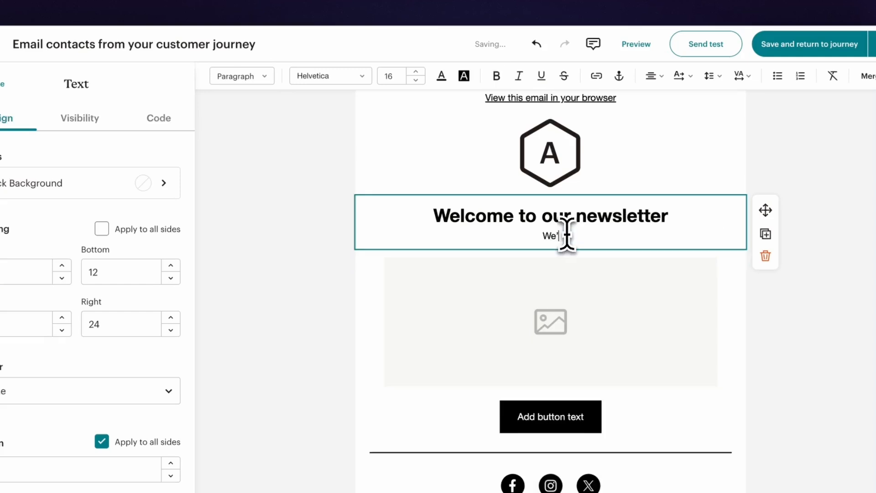
text(re so happy to ha)
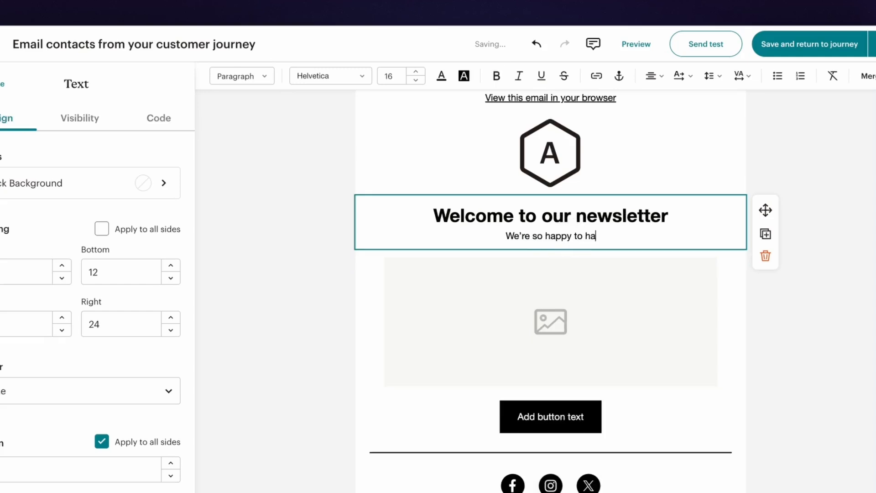
text(ve you here.)
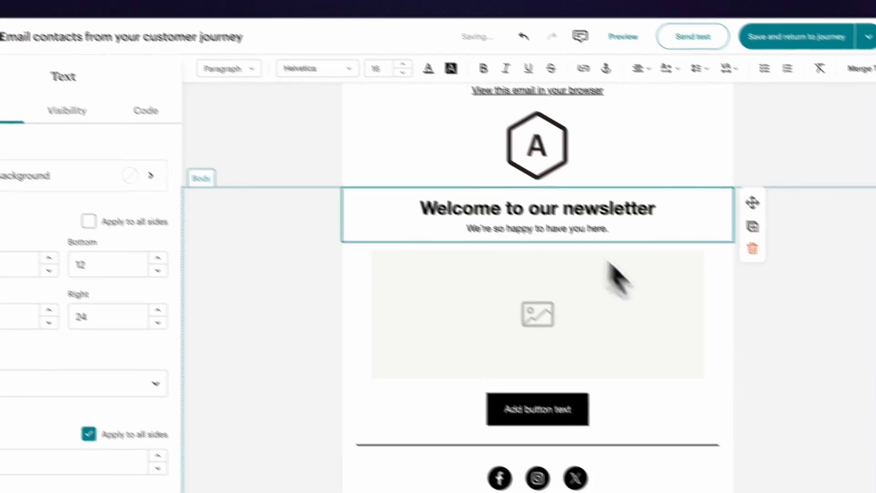
click(747, 371)
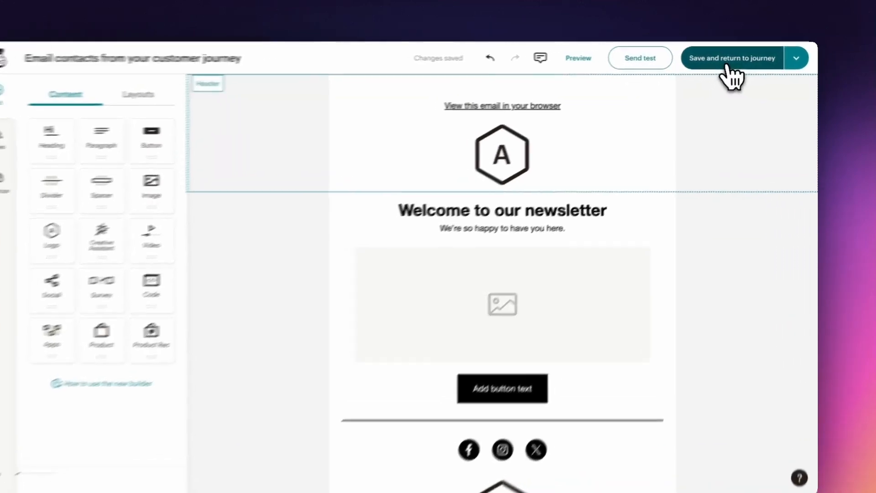
click(736, 63)
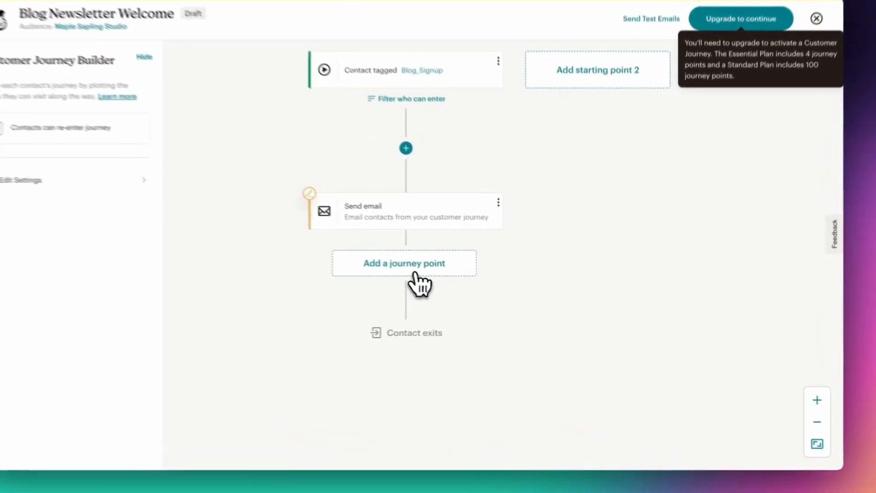
Add a Tag/Untag point after the email that adds the tag Newsletter_Weekly, and save it.
click(414, 273)
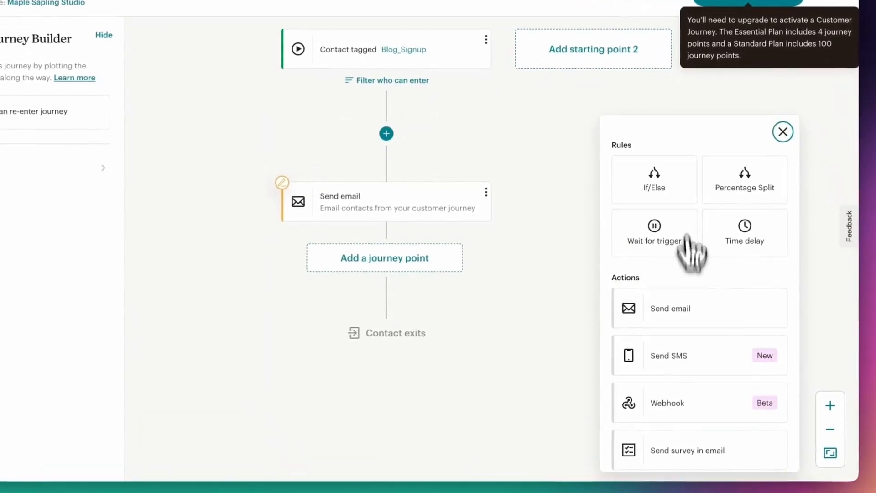
scroll(669, 358, down, 4)
scroll(671, 365, down, 1)
click(645, 411)
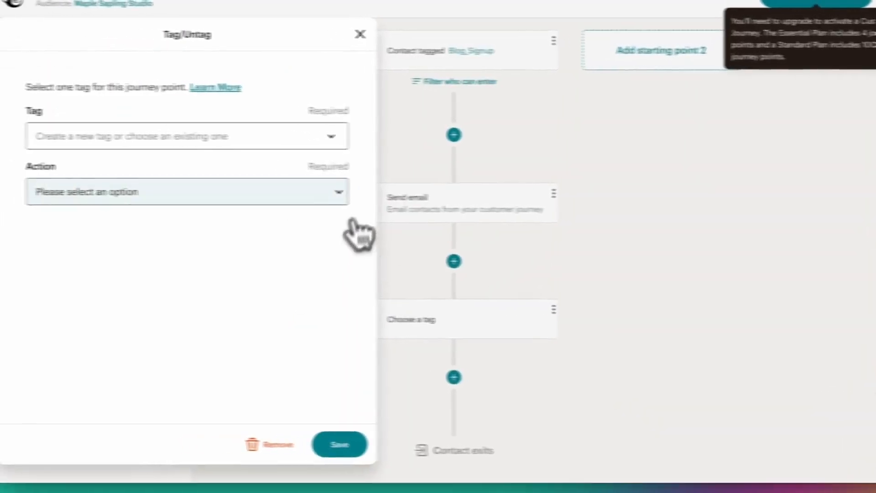
click(218, 136)
text(news)
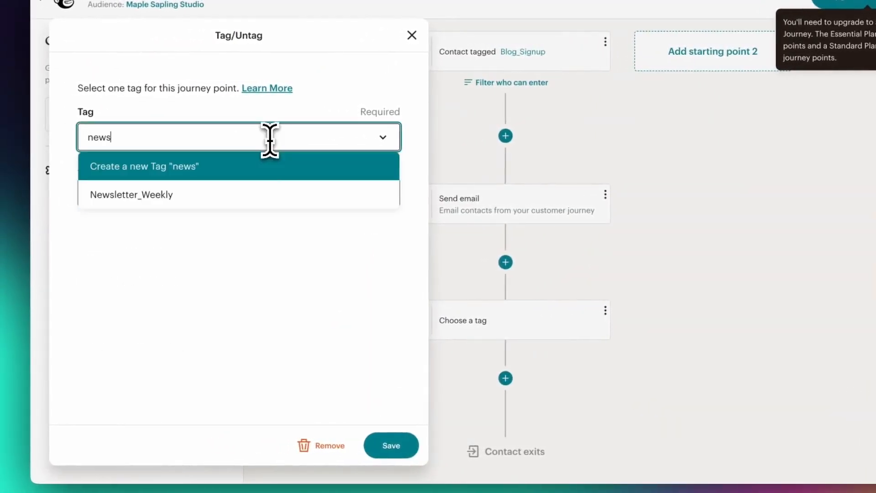
click(251, 194)
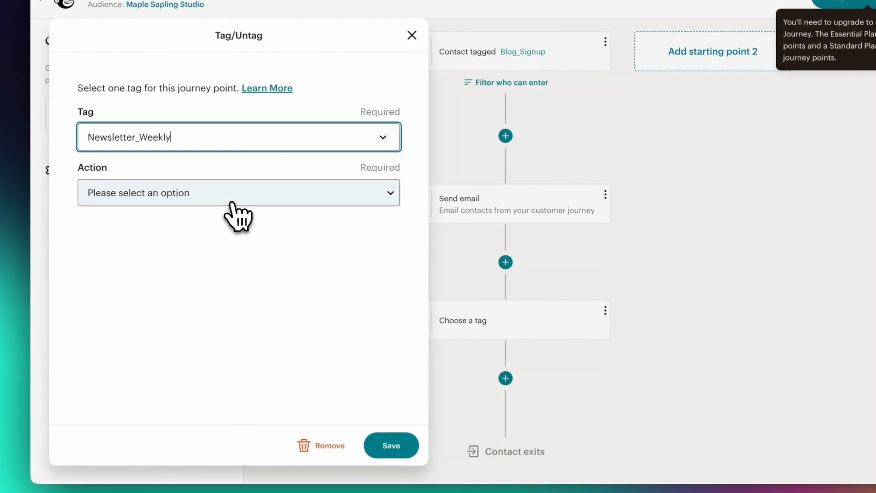
click(254, 196)
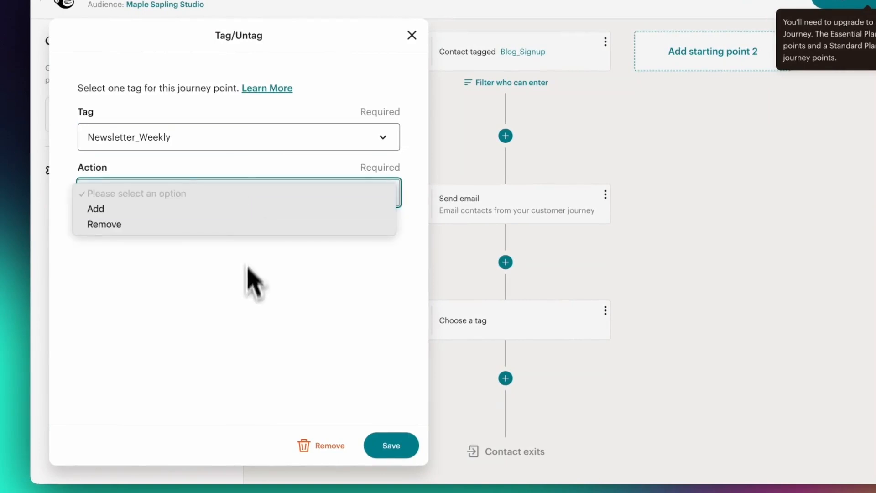
click(234, 209)
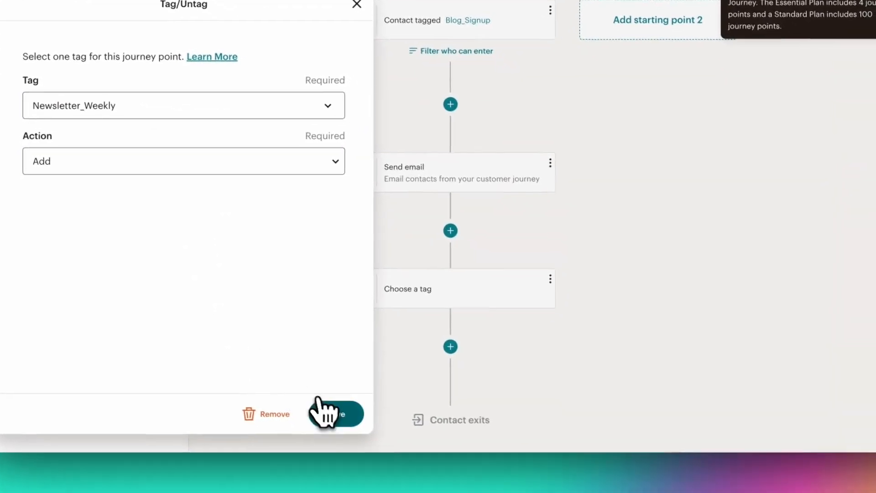
click(381, 444)
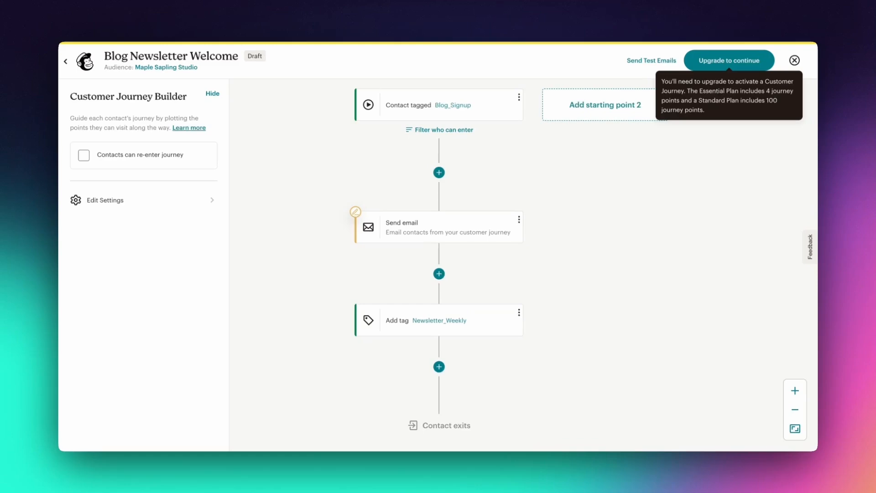
Begin adding another journey point after the Newsletter_Weekly tag point.
click(439, 366)
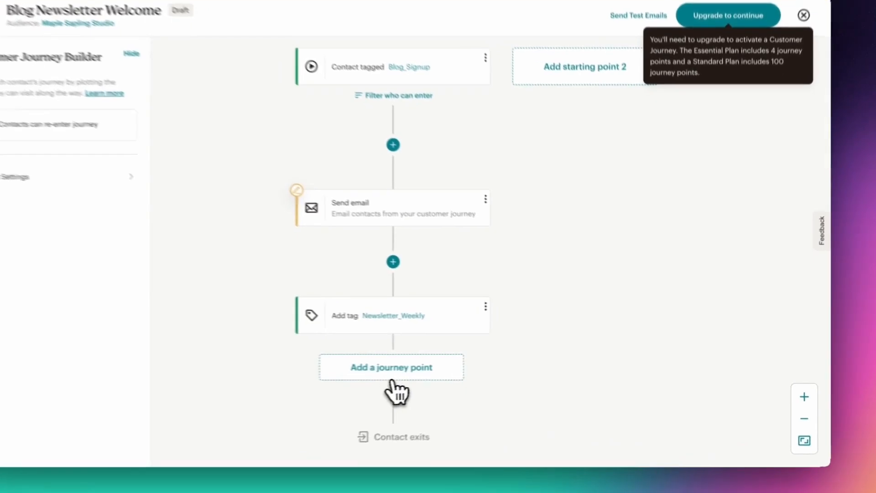